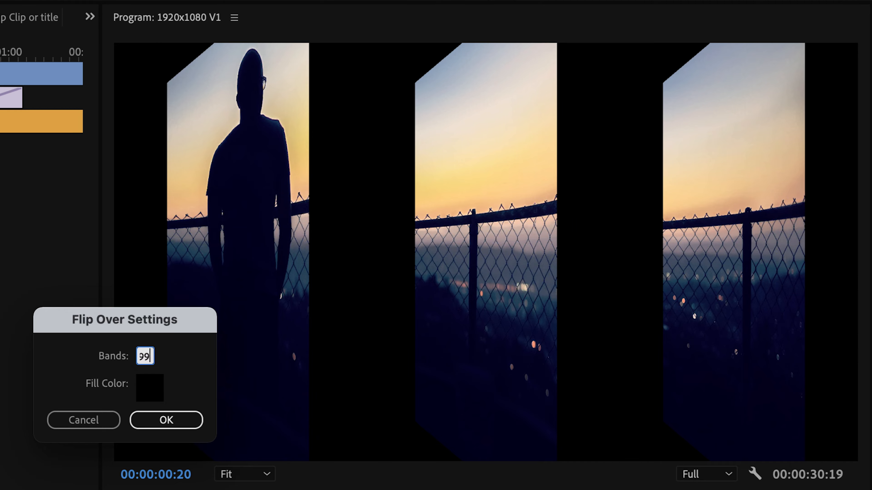
Play back the Flip Over transition with its bands set to 99
{"action": "key", "text": "space"}
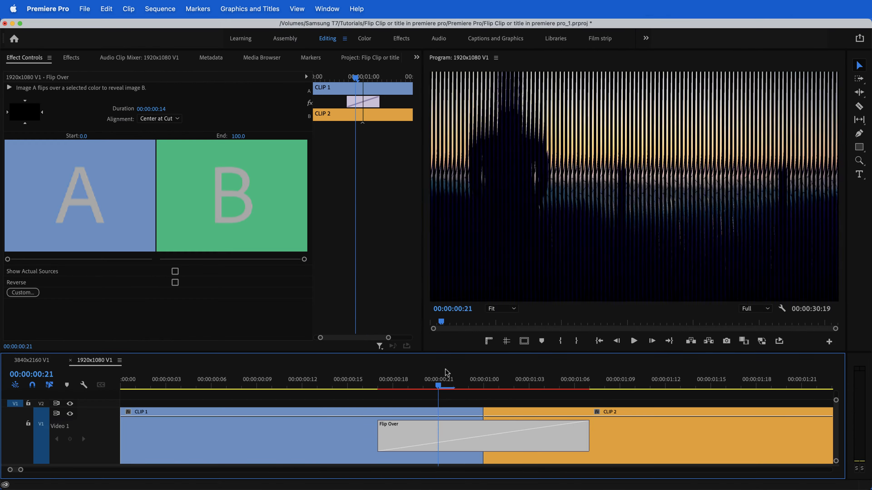
{"action": "left_click_drag", "start_coordinate": [445, 370], "coordinate": [336, 367]}
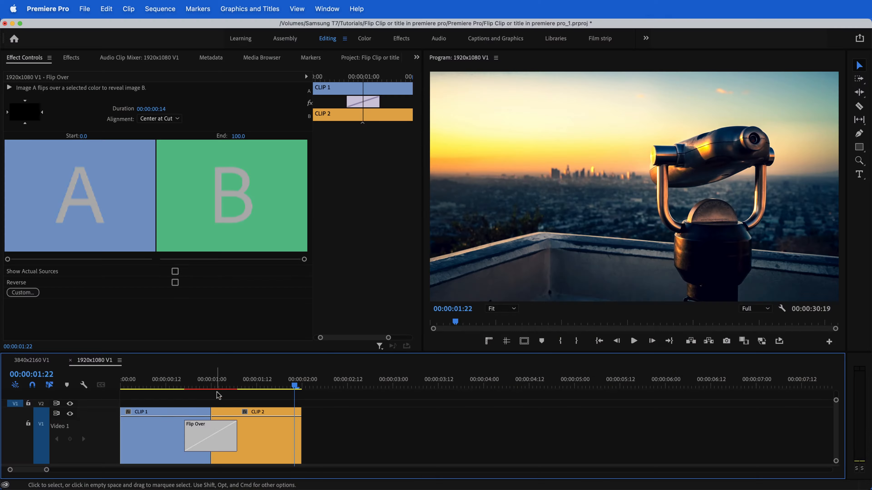
{"action": "left_click_drag", "start_coordinate": [296, 387], "coordinate": [256, 392]}
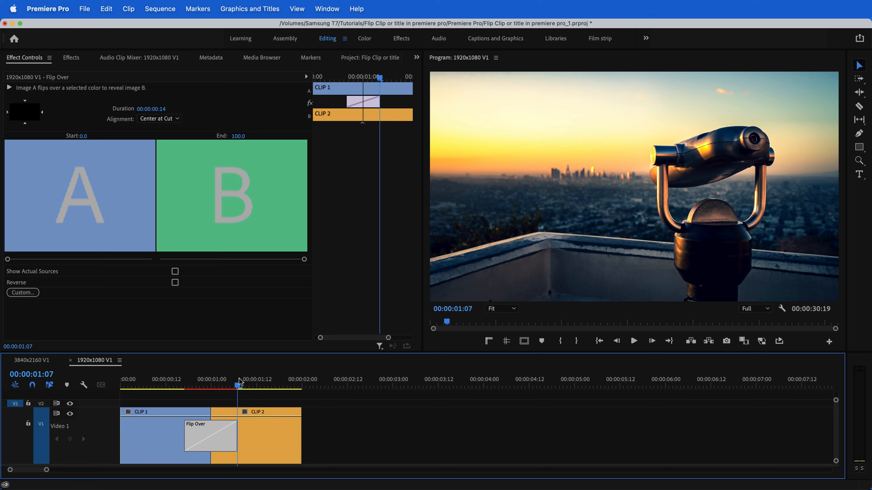
{"action": "left_click_drag", "start_coordinate": [237, 386], "coordinate": [185, 386]}
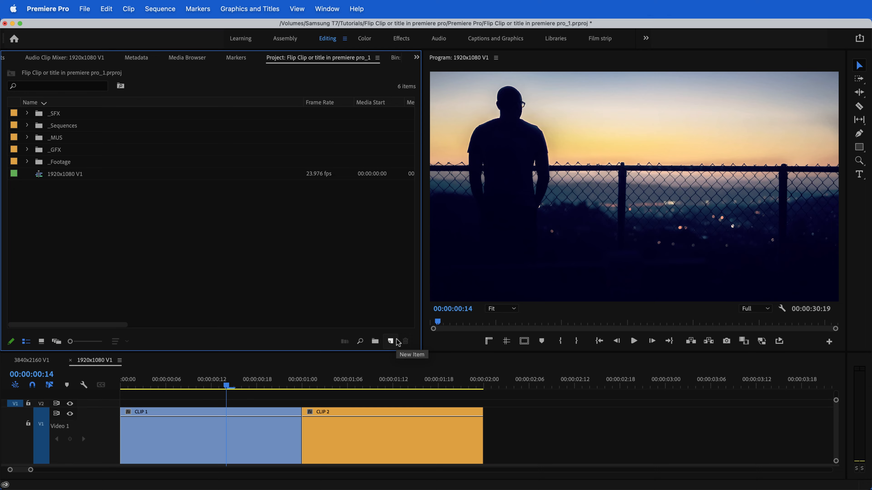
Create a 1920 by 1080 adjustment layer at 23.976 fps and place it on track V2 above the clips
{"action": "left_click", "coordinate": [390, 340]}
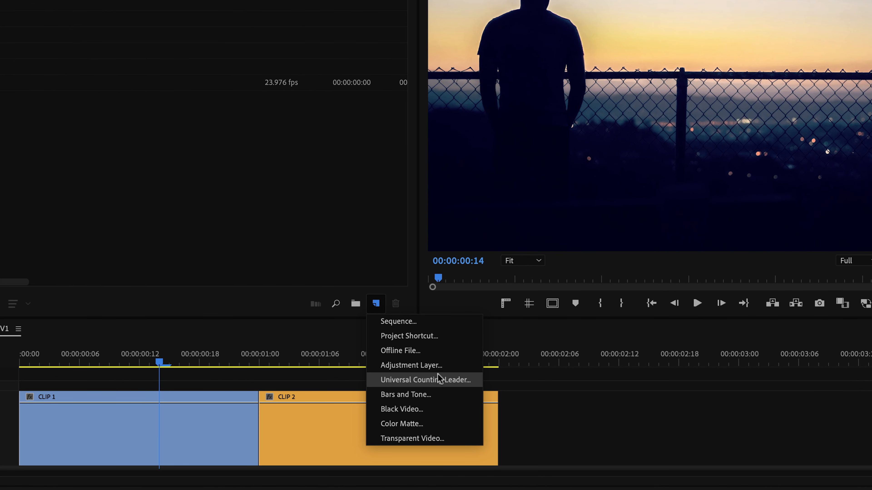
{"action": "left_click", "coordinate": [456, 370]}
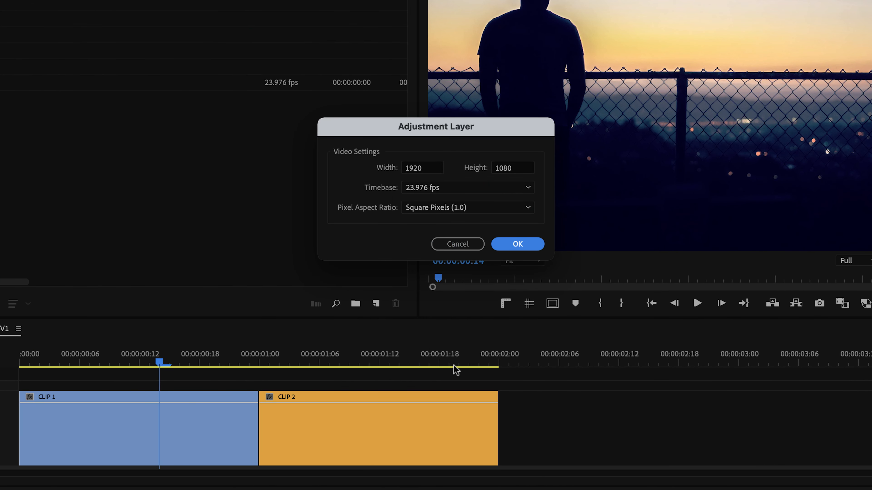
{"action": "left_click", "coordinate": [518, 245]}
{"action": "left_click_drag", "start_coordinate": [242, 343], "coordinate": [331, 450]}
Shorten the adjustment layer to one second and centre it over the cut between CLIP 1 and CLIP 2
{"action": "left_click", "coordinate": [580, 410]}
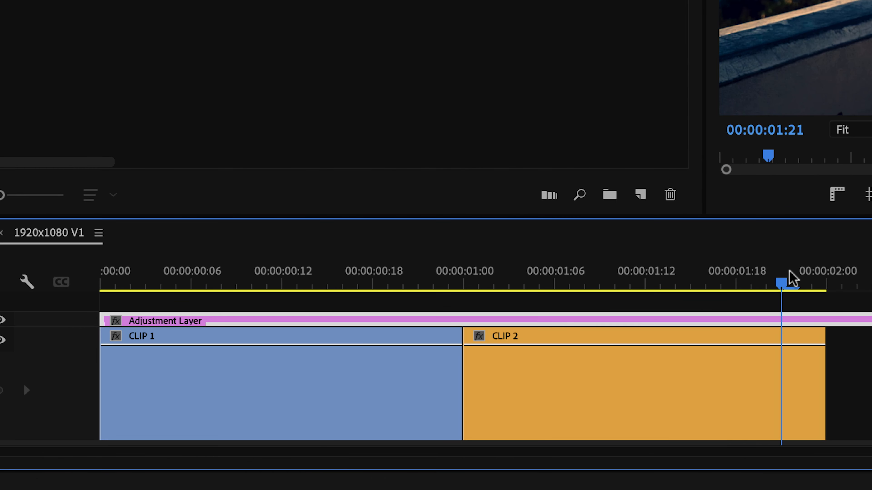
{"action": "key", "text": "super+k"}
{"action": "left_click", "coordinate": [839, 320]}
{"action": "key", "text": "Delete"}
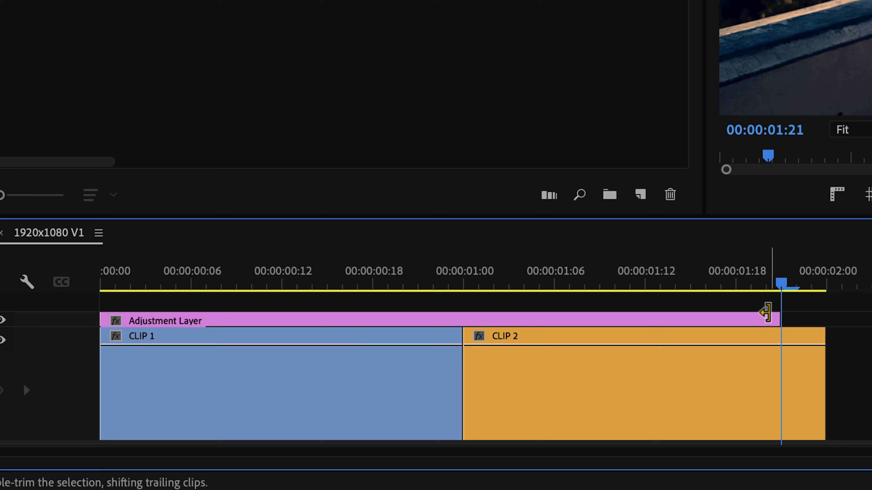
{"action": "left_click_drag", "start_coordinate": [778, 315], "coordinate": [462, 327]}
{"action": "left_click_drag", "start_coordinate": [389, 326], "coordinate": [575, 326]}
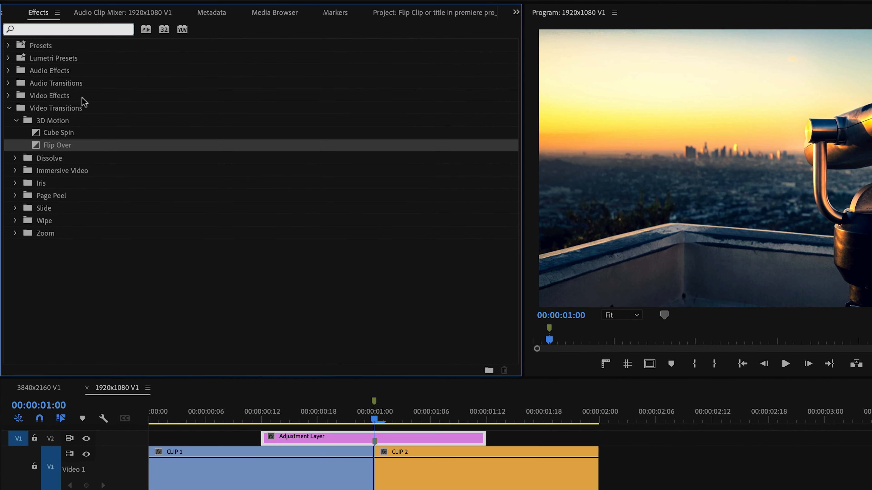
Find the Basic 3D and Directional Blur effects and apply both to the adjustment layer
{"action": "type", "text": "basic"}
{"action": "left_click_drag", "start_coordinate": [57, 119], "coordinate": [175, 168]}
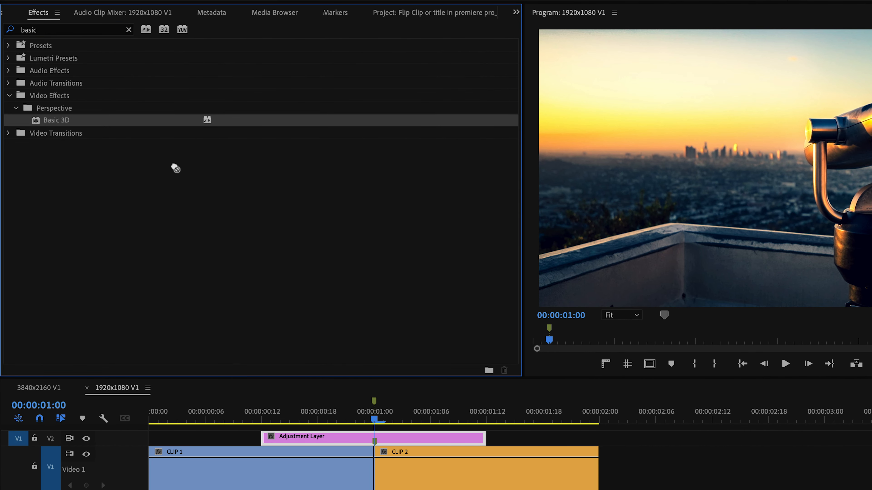
{"action": "left_click", "coordinate": [129, 30]}
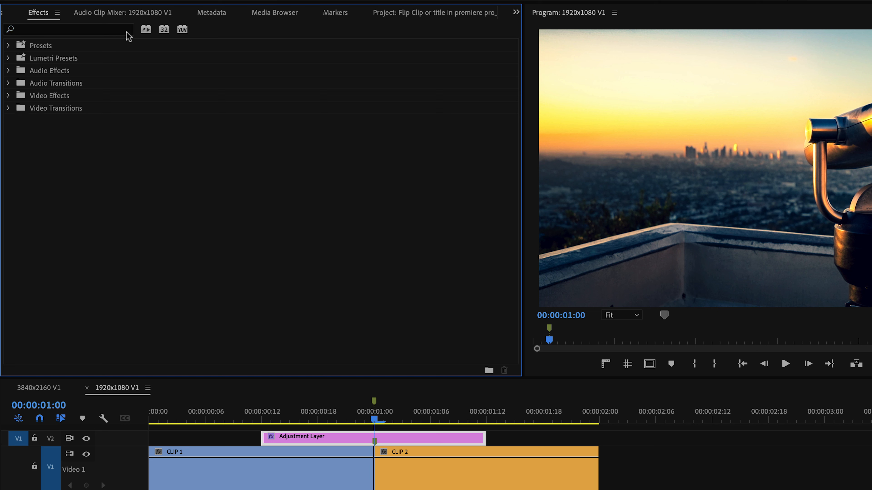
{"action": "left_click", "coordinate": [102, 30]}
{"action": "type", "text": "direction"}
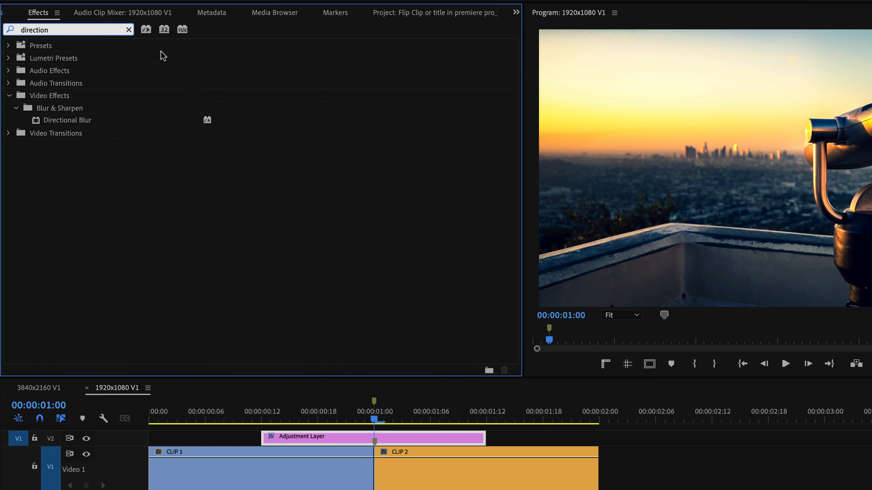
{"action": "left_click_drag", "start_coordinate": [46, 120], "coordinate": [48, 123]}
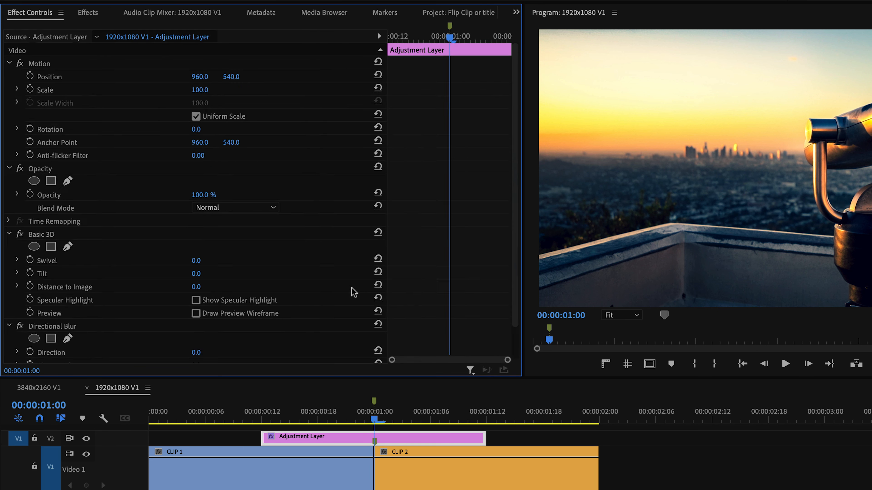
Show the adjustment layer's effect controls in a wider panel with the Motion and Opacity settings collapsed
{"action": "key", "text": "shift+5"}
{"action": "left_click_drag", "start_coordinate": [524, 176], "coordinate": [603, 174]}
{"action": "left_click", "coordinate": [8, 63]}
{"action": "left_click", "coordinate": [9, 76]}
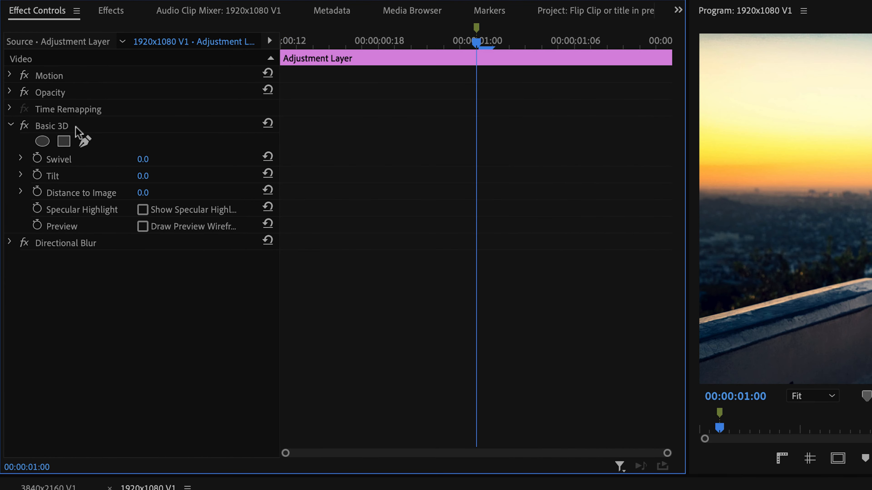
{"action": "left_click", "coordinate": [74, 127]}
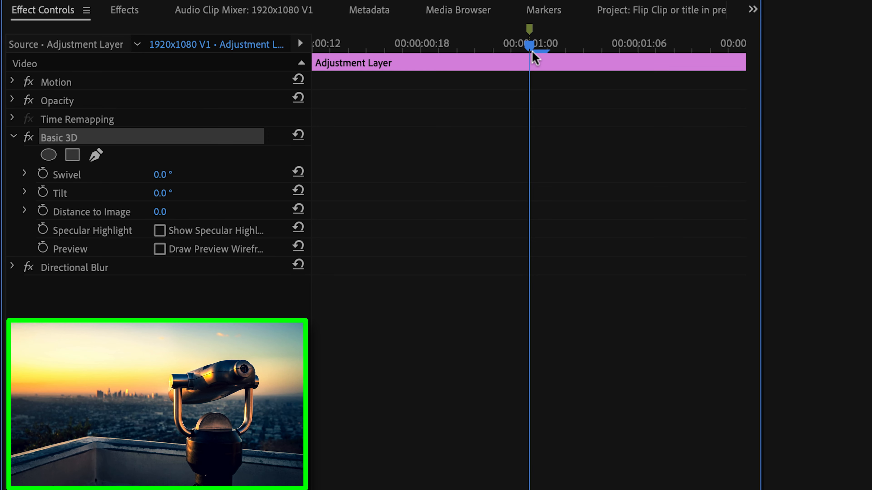
Keyframe the Basic 3D Swivel from 0° at the adjustment layer's start to 180° near its end, and preview the flip
{"action": "left_click_drag", "start_coordinate": [532, 52], "coordinate": [309, 51]}
{"action": "left_click", "coordinate": [43, 174]}
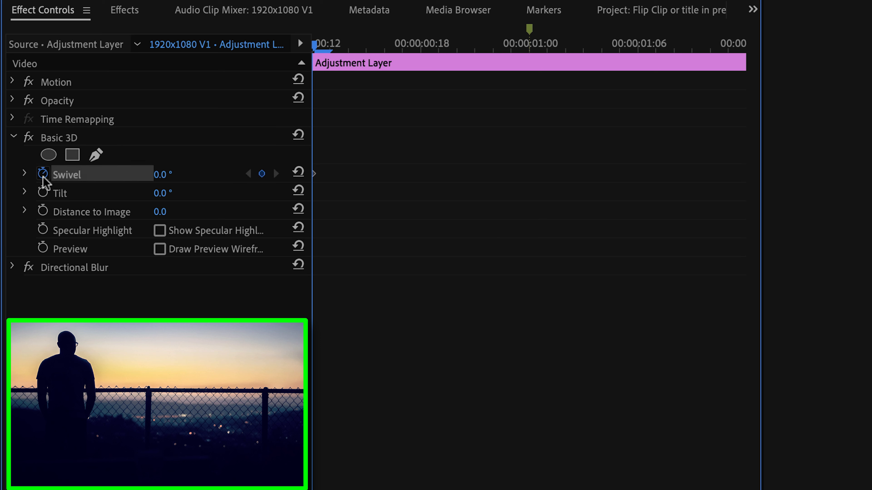
{"action": "left_click_drag", "start_coordinate": [371, 43], "coordinate": [725, 61]}
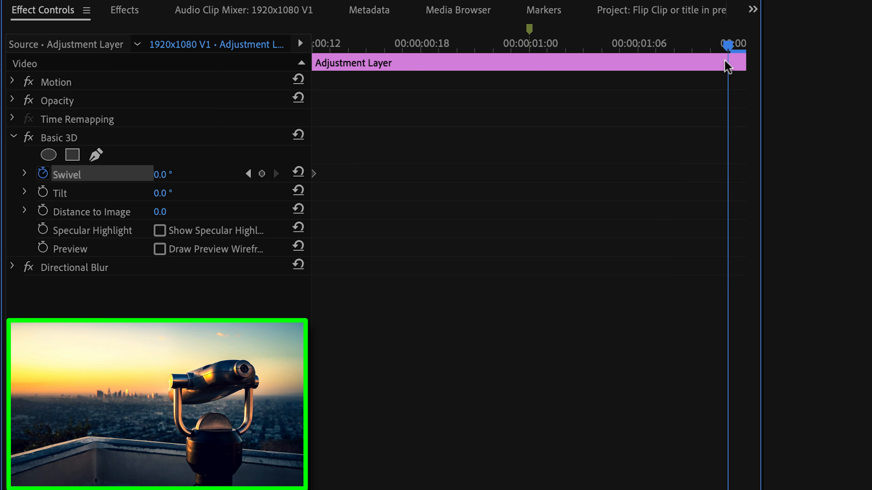
{"action": "left_click", "coordinate": [263, 174]}
{"action": "left_click_drag", "start_coordinate": [161, 174], "coordinate": [289, 175]}
{"action": "left_click", "coordinate": [162, 174]}
{"action": "type", "text": "18"}
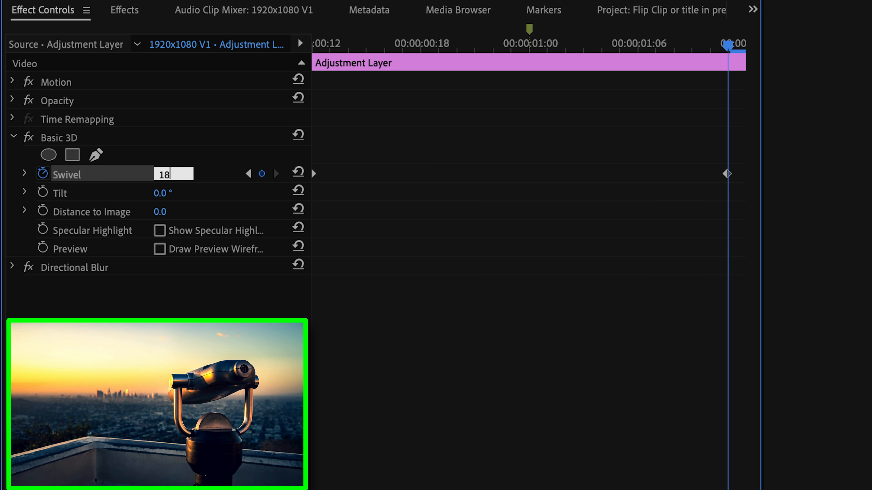
{"action": "type", "text": "0"}
{"action": "key", "text": "Return"}
{"action": "left_click_drag", "start_coordinate": [354, 62], "coordinate": [558, 61]}
{"action": "key", "text": "space"}
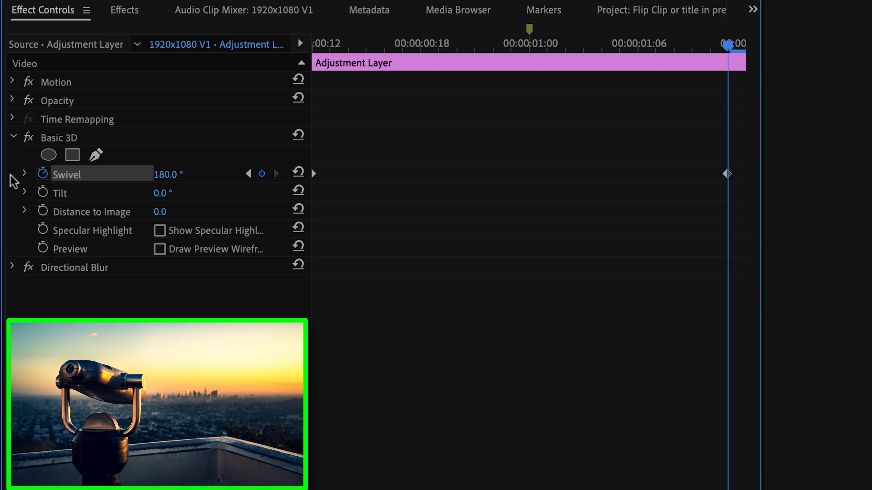
Apply Ease Out and Ease In to both Swivel keyframes
{"action": "left_click", "coordinate": [24, 174]}
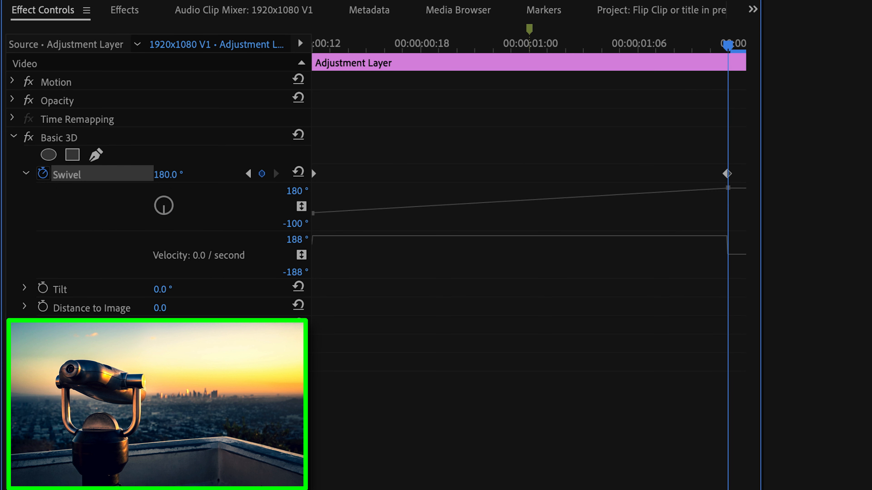
{"action": "left_click_drag", "start_coordinate": [738, 153], "coordinate": [325, 211]}
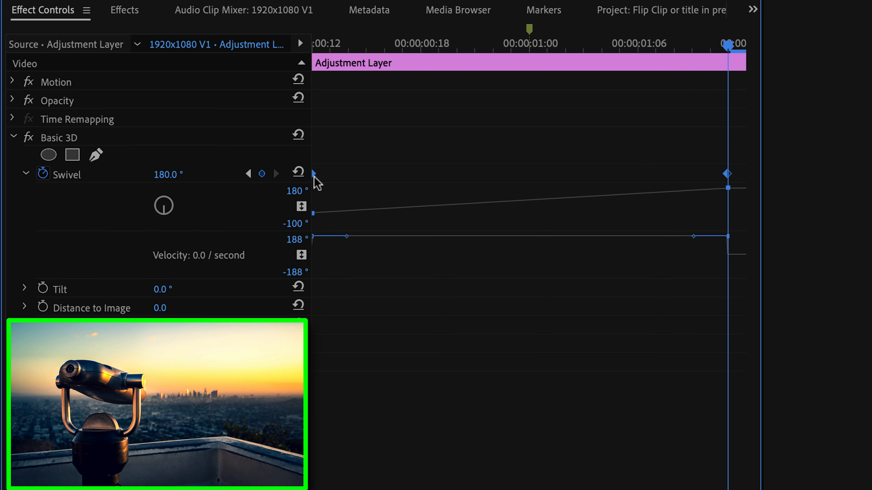
{"action": "right_click", "coordinate": [314, 178]}
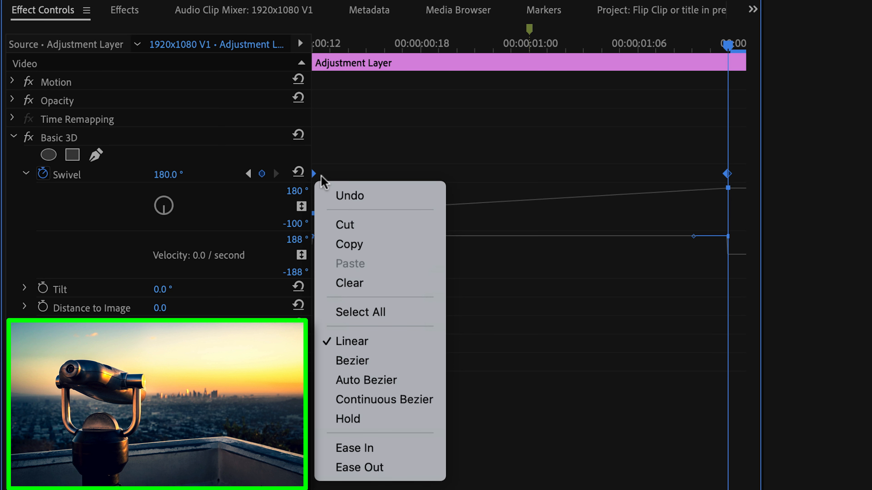
{"action": "left_click", "coordinate": [388, 467]}
{"action": "right_click", "coordinate": [313, 173]}
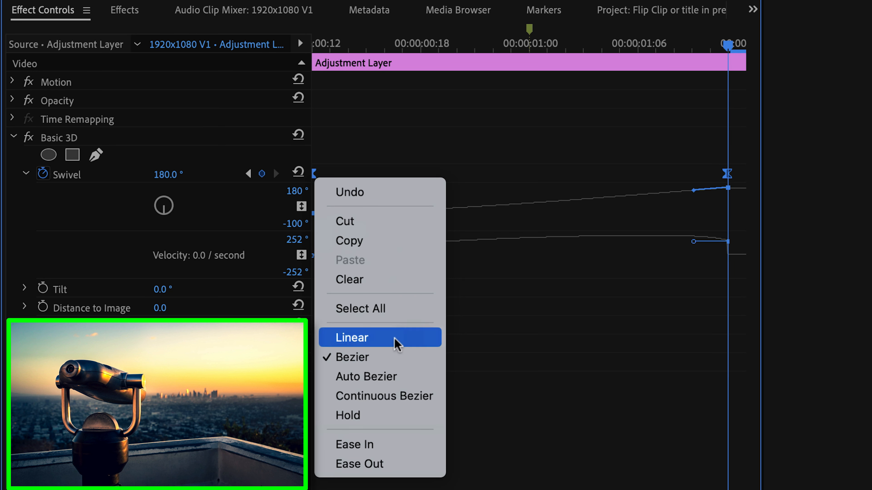
{"action": "left_click", "coordinate": [400, 444]}
{"action": "left_click", "coordinate": [25, 174]}
{"action": "left_click", "coordinate": [26, 175]}
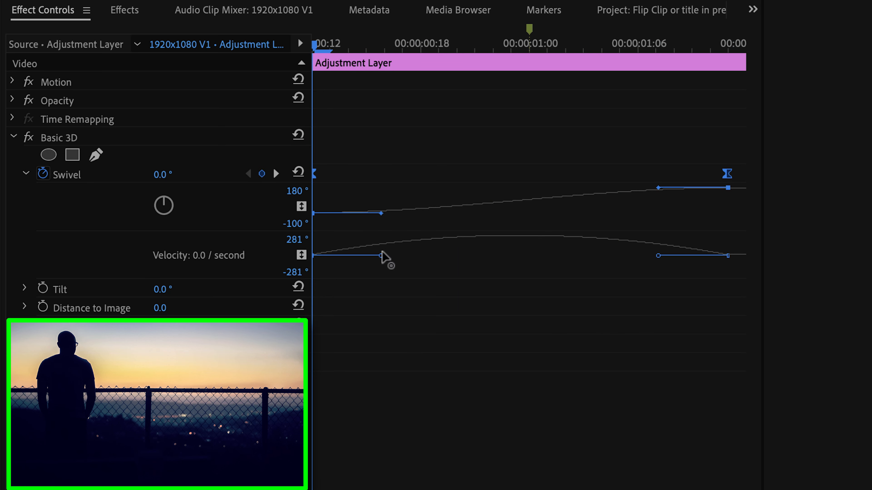
Extend both Swivel velocity handles toward the middle to form a speed peak around the cut, and preview the motion
{"action": "left_click_drag", "start_coordinate": [382, 256], "coordinate": [484, 254]}
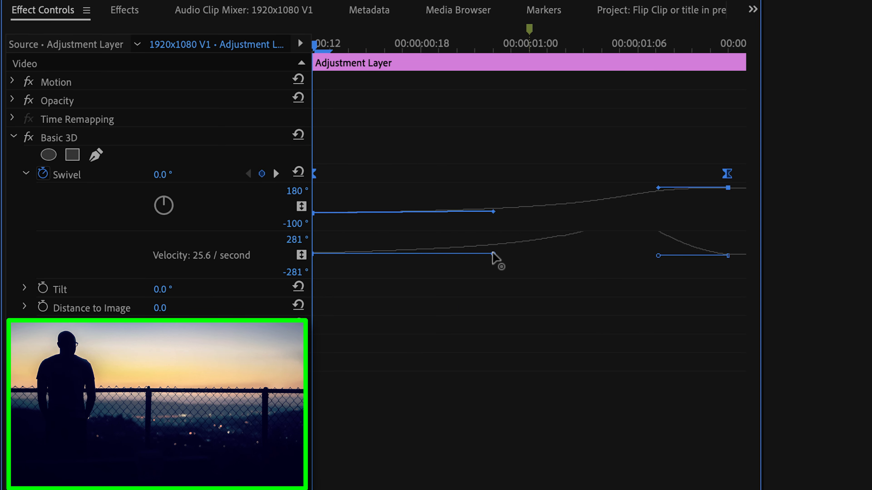
{"action": "left_click_drag", "start_coordinate": [658, 255], "coordinate": [549, 257]}
{"action": "key", "text": "space"}
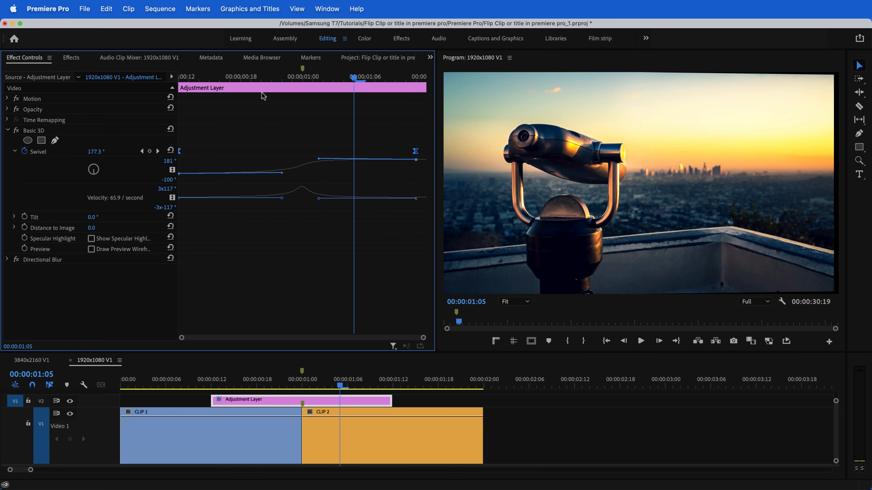
Add 0° Tilt keyframes at the adjustment layer's start, at 00:00:01:00 and near its end
{"action": "left_click_drag", "start_coordinate": [258, 80], "coordinate": [302, 88]}
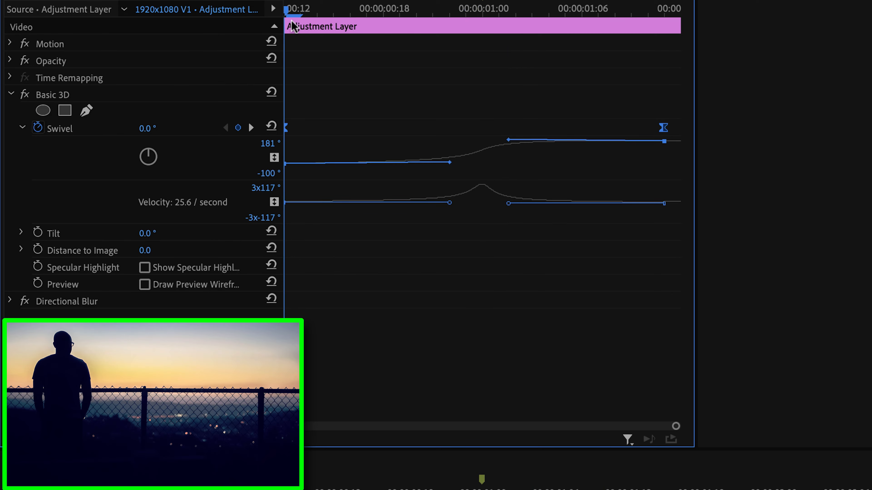
{"action": "left_click", "coordinate": [38, 232]}
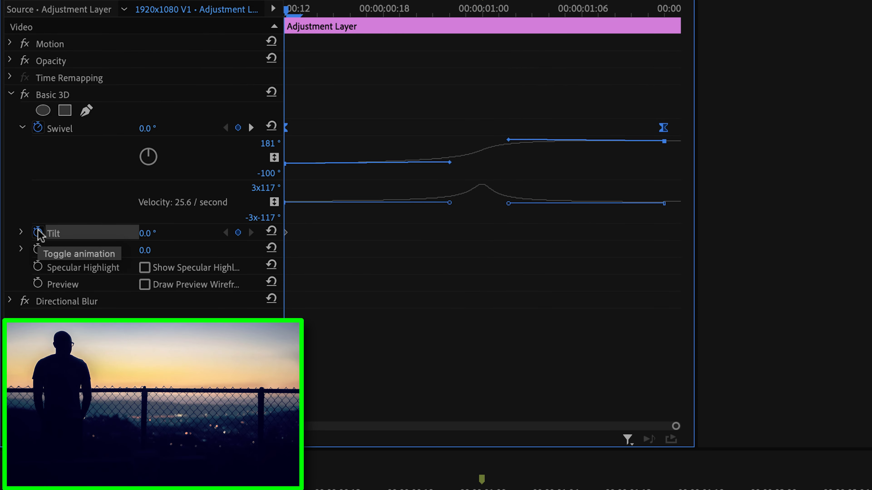
{"action": "left_click", "coordinate": [482, 4]}
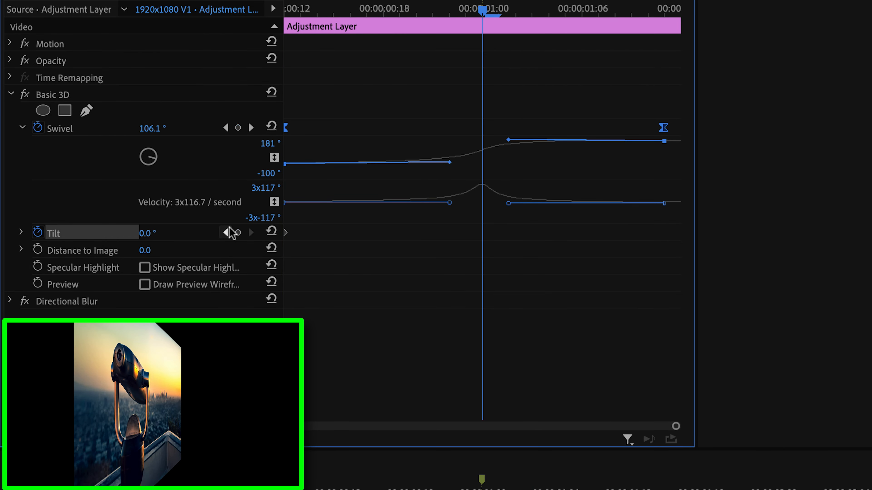
{"action": "left_click_drag", "start_coordinate": [504, 9], "coordinate": [663, 14]}
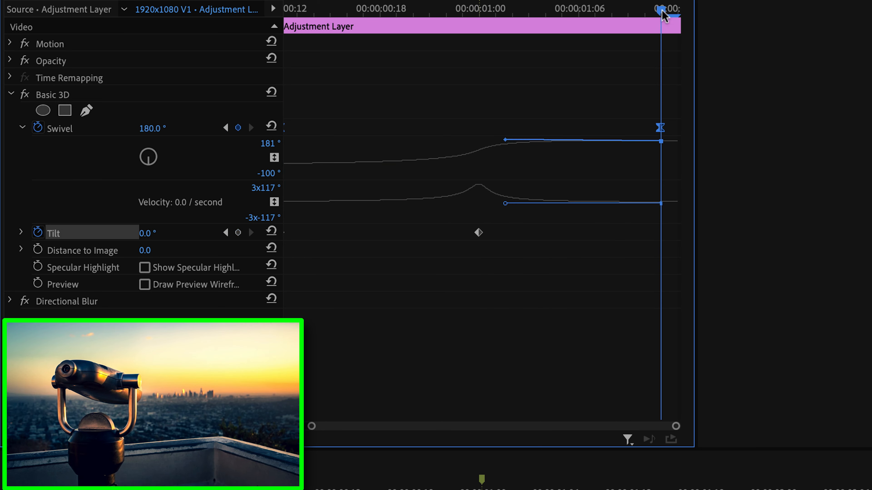
{"action": "left_click", "coordinate": [238, 232]}
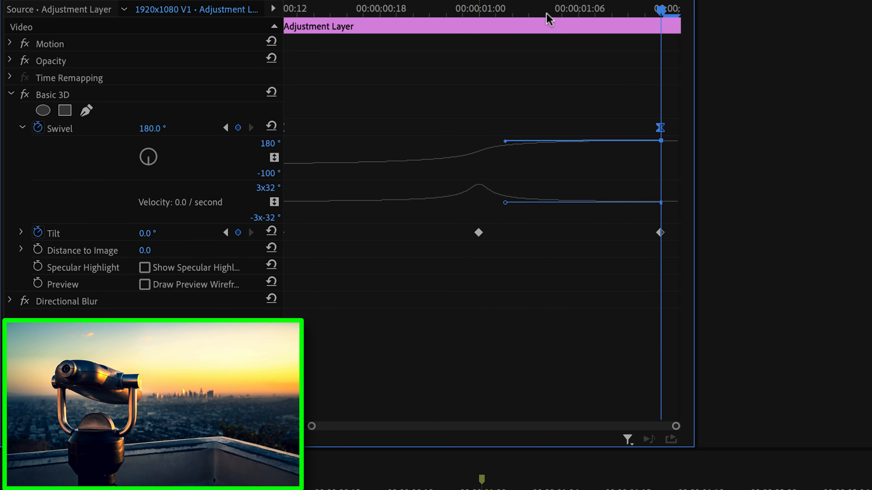
Raise the Tilt to about 16° at the middle keyframe at 00:00:01:00
{"action": "left_click_drag", "start_coordinate": [548, 14], "coordinate": [315, 50]}
{"action": "left_click", "coordinate": [21, 232]}
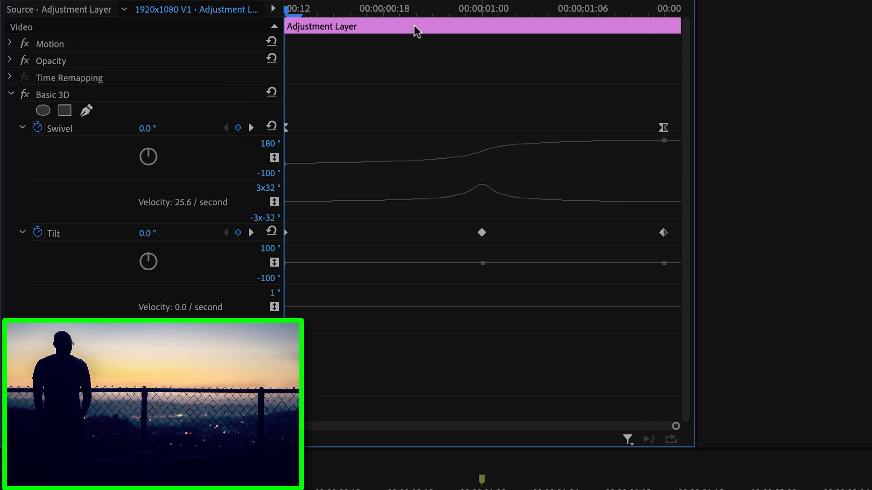
{"action": "left_click", "coordinate": [483, 5]}
{"action": "left_click_drag", "start_coordinate": [156, 231], "coordinate": [169, 230]}
{"action": "left_click", "coordinate": [157, 230]}
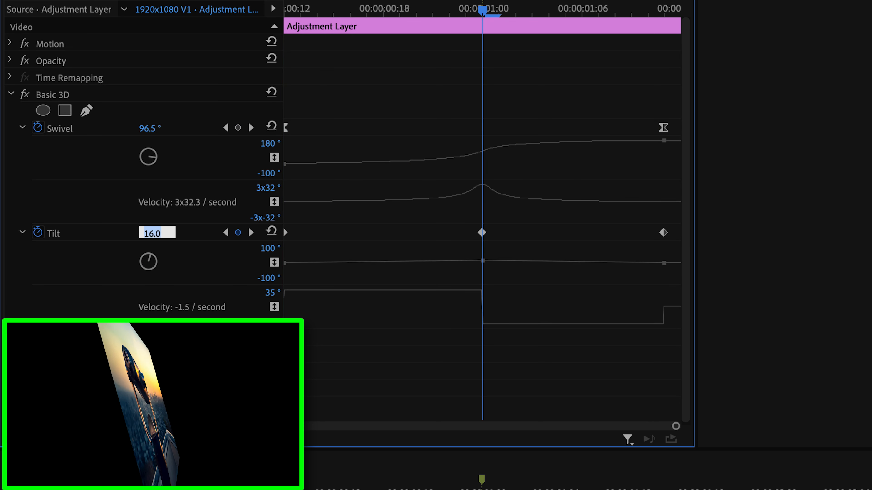
Preview the tilted flip and move the outer Tilt keyframes closer to the middle one
{"action": "key", "text": "space"}
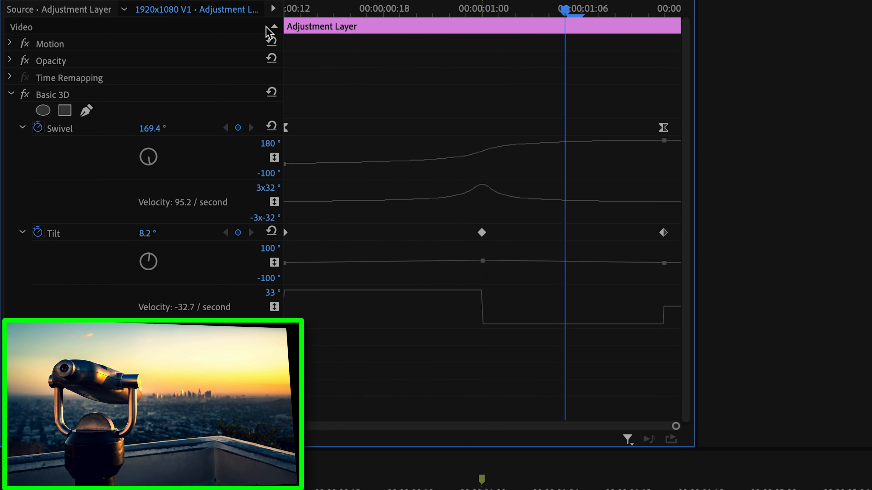
{"action": "left_click_drag", "start_coordinate": [663, 233], "coordinate": [615, 236]}
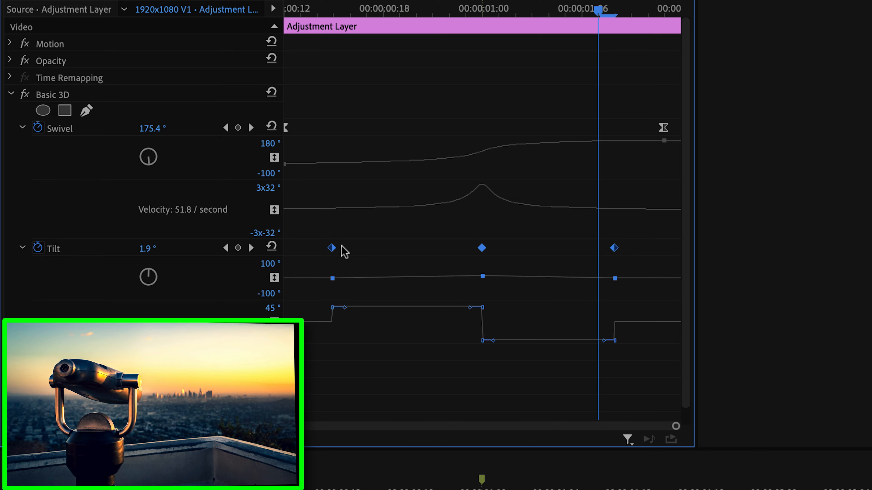
Apply Ease In and Ease Out to all three Tilt keyframes, smooth the Tilt curve around the middle keyframe, and preview the flip
{"action": "right_click", "coordinate": [331, 248]}
{"action": "left_click", "coordinate": [369, 462]}
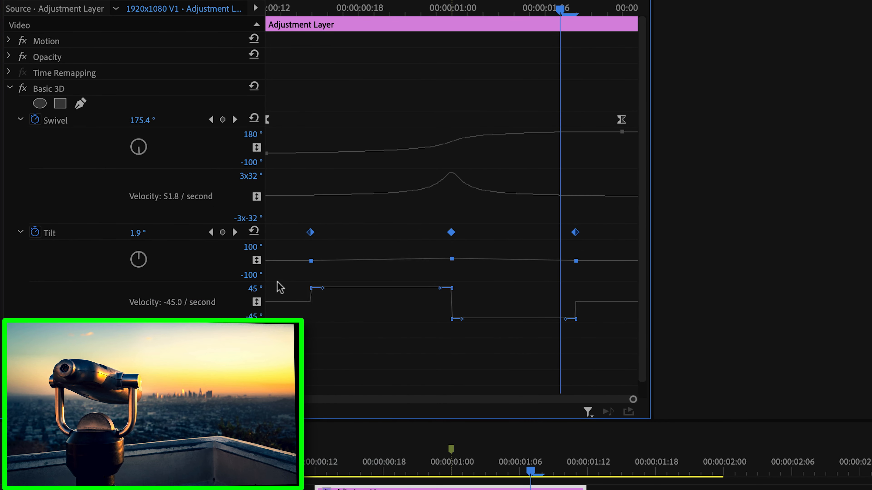
{"action": "right_click", "coordinate": [310, 232]}
{"action": "left_click", "coordinate": [391, 482]}
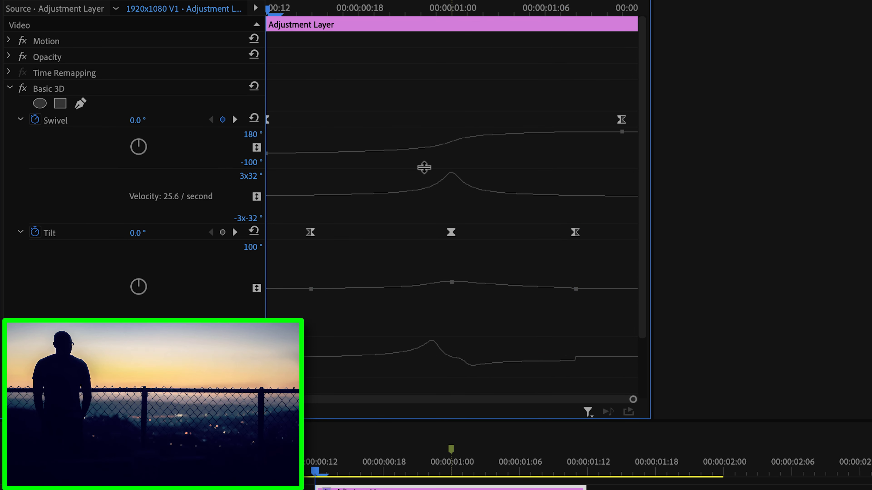
{"action": "key", "text": "space"}
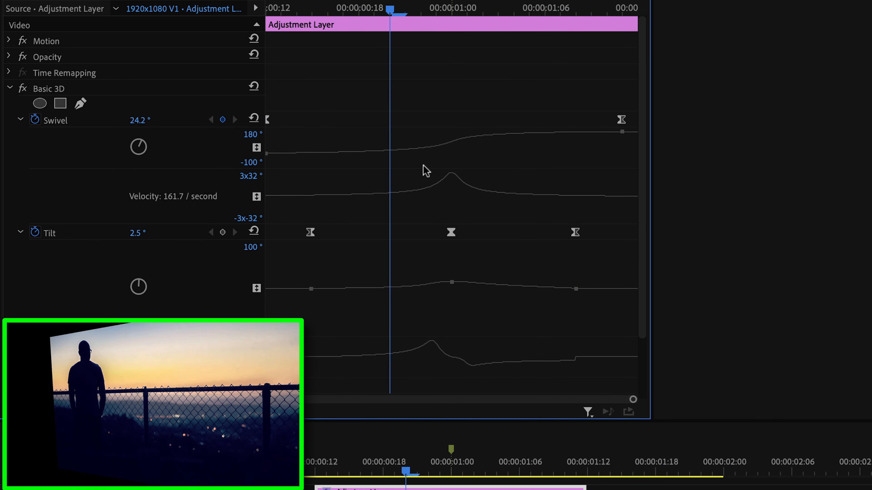
{"action": "left_click", "coordinate": [302, 10]}
{"action": "left_click_drag", "start_coordinate": [303, 12], "coordinate": [453, 23]}
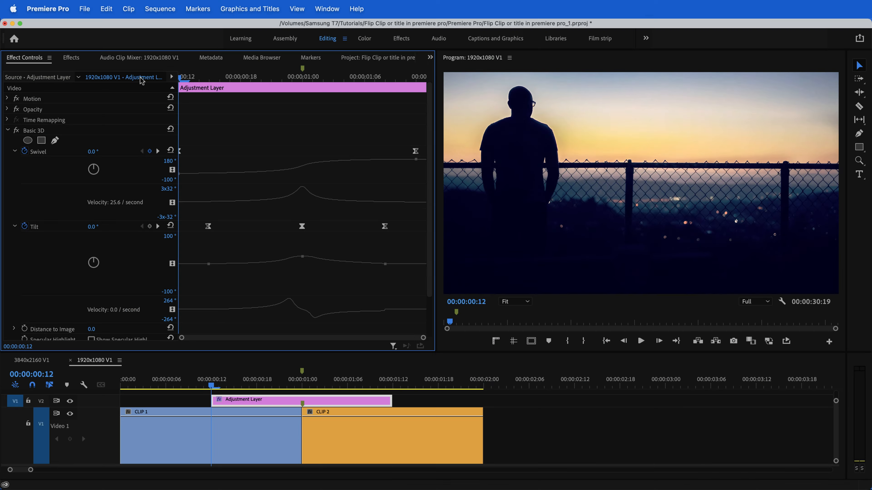
{"action": "key", "text": "space"}
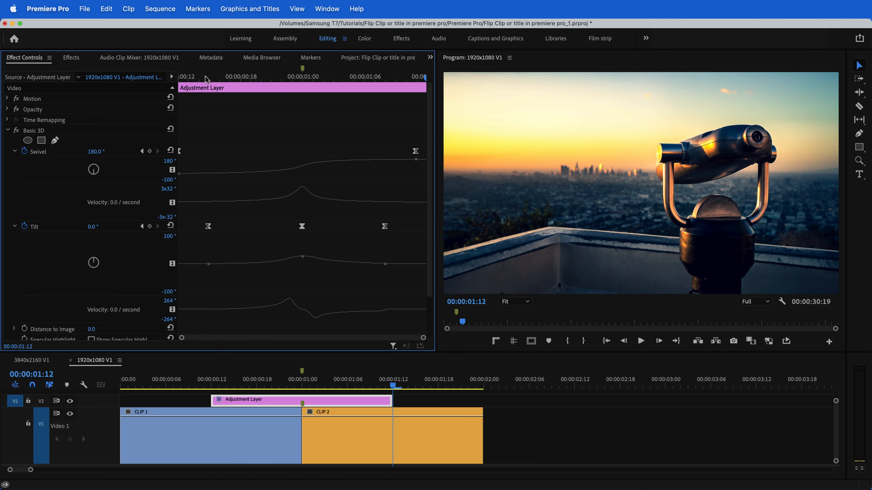
Add Directional Blur keyframes with a Blur Length of 0 at the adjustment layer's start, at 00:00:01:00 and at its end
{"action": "left_click_drag", "start_coordinate": [204, 80], "coordinate": [156, 81]}
{"action": "key", "text": "space"}
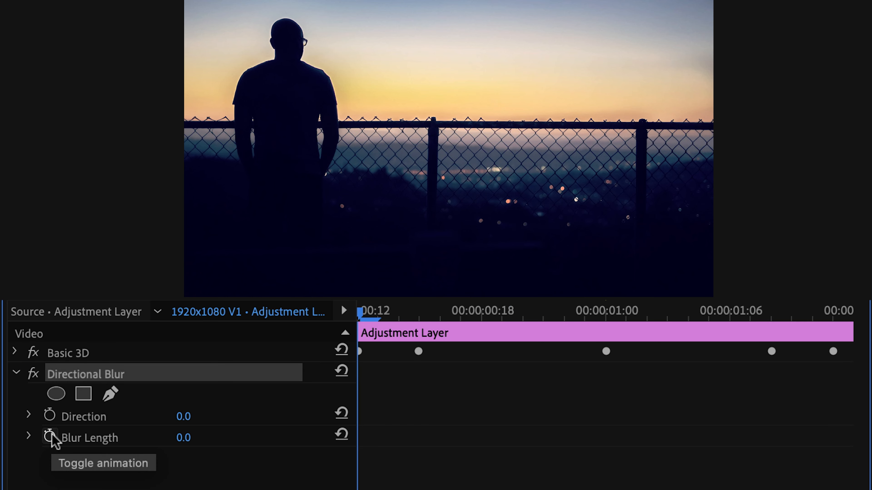
{"action": "left_click", "coordinate": [50, 436]}
{"action": "left_click", "coordinate": [615, 308]}
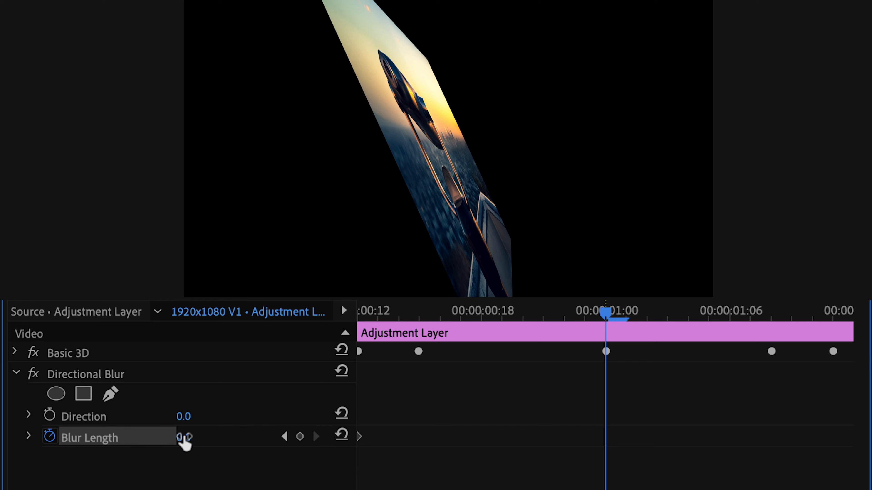
{"action": "left_click_drag", "start_coordinate": [613, 314], "coordinate": [850, 326]}
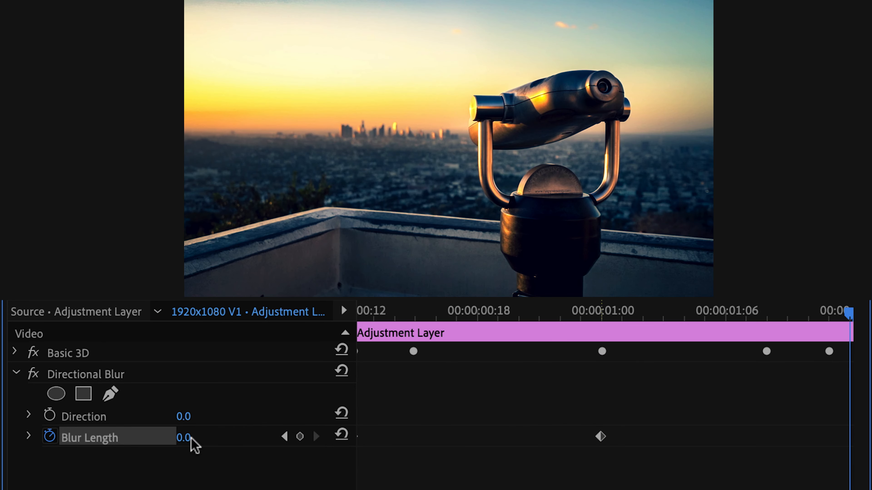
{"action": "left_click", "coordinate": [300, 436]}
Set the Blur Length to 41 at the 00:00:01:00 keyframe and the blur Direction to 90°
{"action": "left_click", "coordinate": [284, 436]}
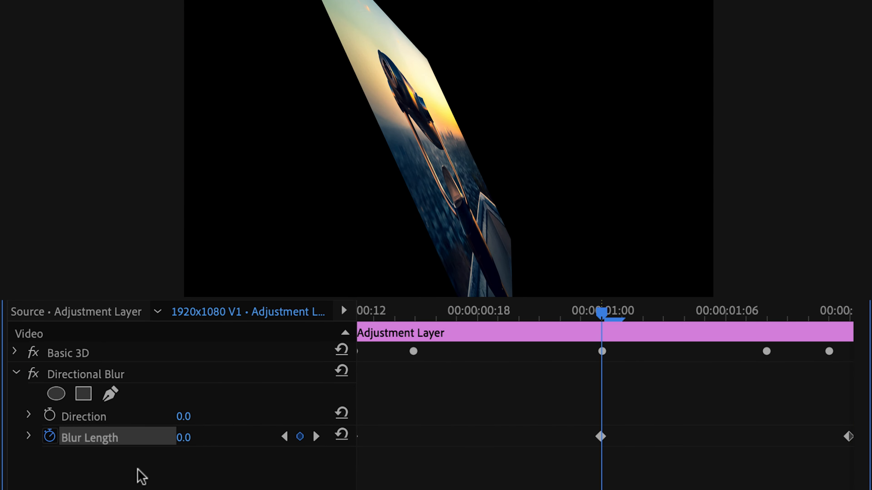
{"action": "left_click", "coordinate": [597, 437]}
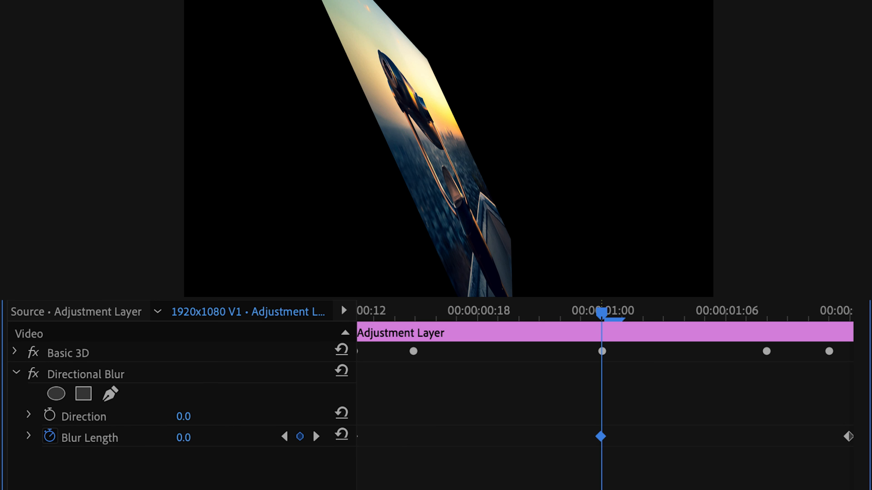
{"action": "left_click_drag", "start_coordinate": [183, 438], "coordinate": [210, 438]}
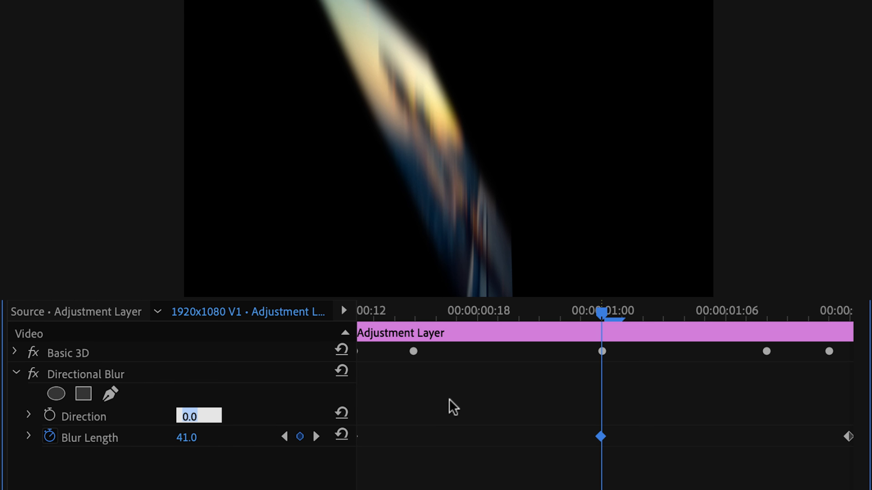
{"action": "key", "text": "Return"}
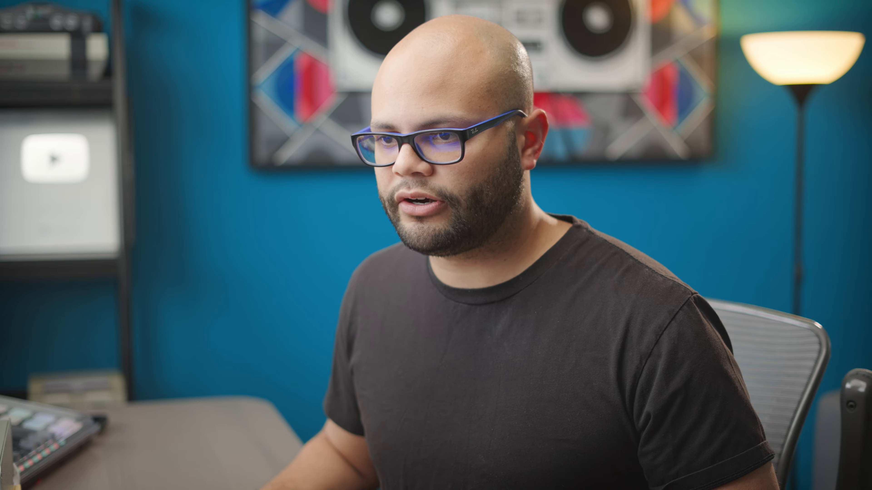
Move the outer Blur Length keyframes toward the middle one, and apply Ease In and Ease Out to all three keyframes
{"action": "left_click_drag", "start_coordinate": [285, 188], "coordinate": [305, 191]}
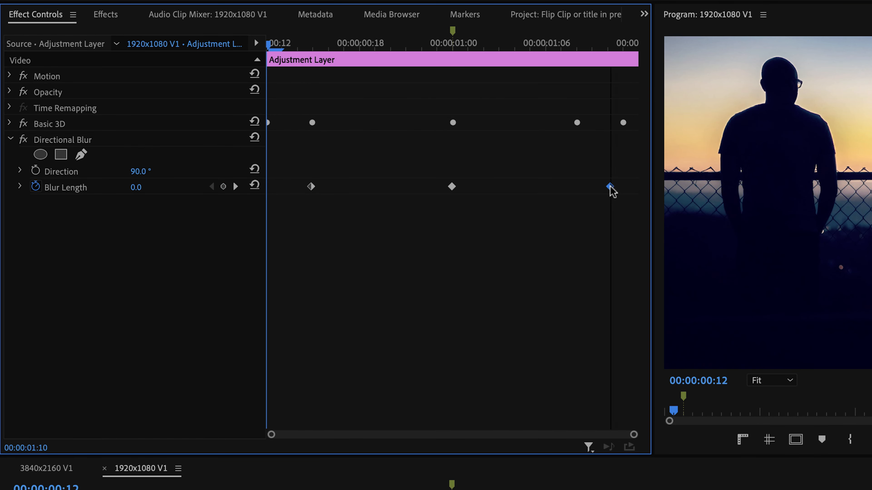
{"action": "left_click", "coordinate": [20, 186]}
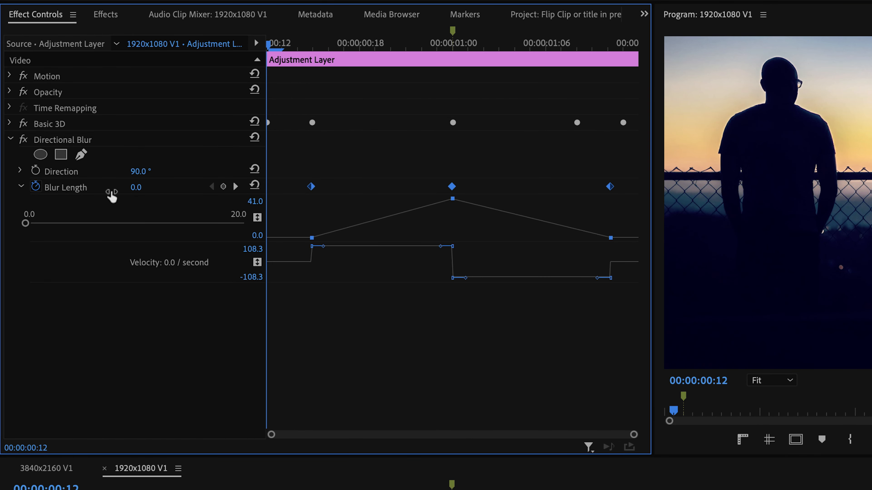
{"action": "right_click", "coordinate": [451, 188]}
{"action": "left_click", "coordinate": [487, 417]}
{"action": "right_click", "coordinate": [451, 188]}
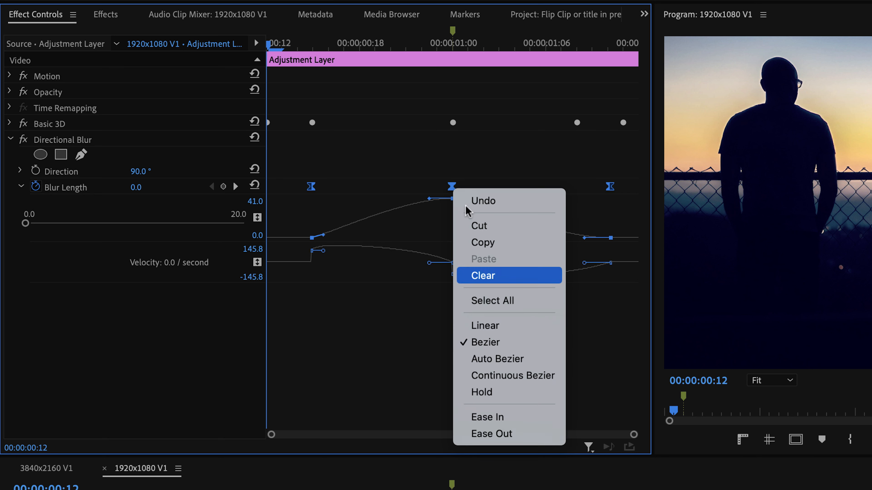
{"action": "left_click", "coordinate": [546, 434]}
Shape the Blur Length curve into a peak around the cut, matching the Swivel velocity curve, and preview the transition
{"action": "left_click", "coordinate": [11, 125]}
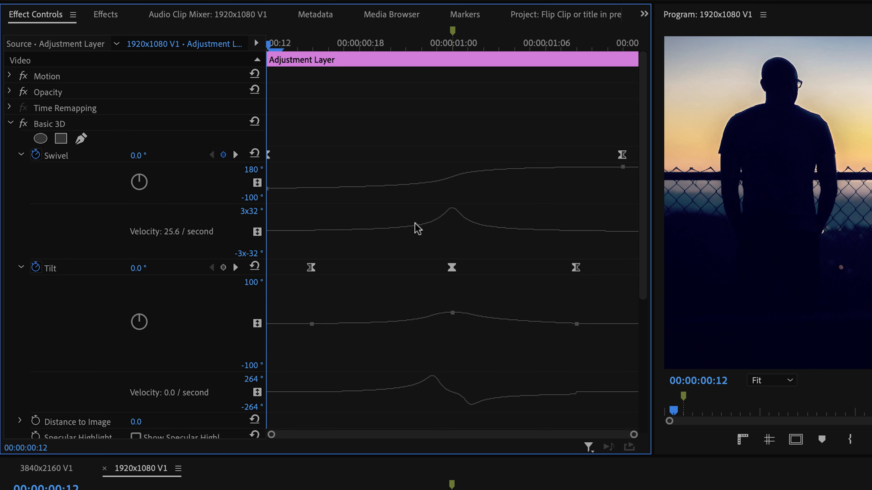
{"action": "left_click", "coordinate": [21, 268]}
{"action": "scroll", "coordinate": [343, 396], "scroll_direction": "down", "scroll_amount": 1}
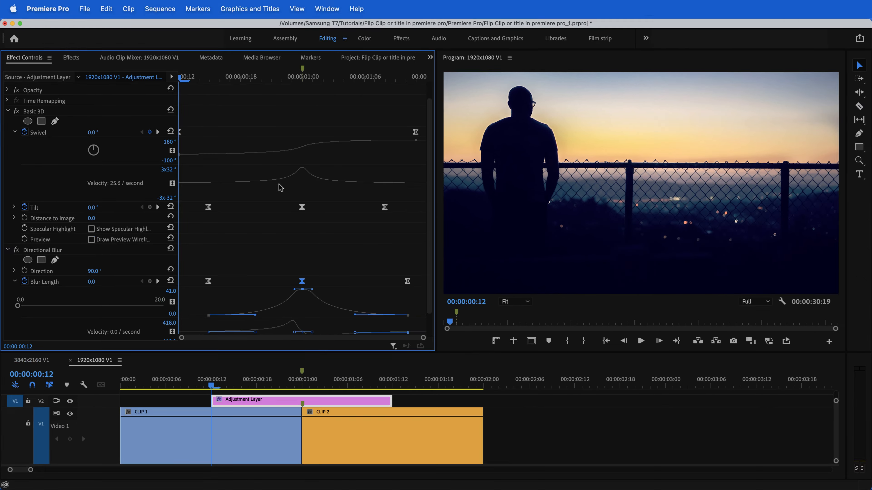
{"action": "key", "text": "space"}
Split the adjustment layer at the cut between the two clips, at 00:00:01:00
{"action": "left_click_drag", "start_coordinate": [349, 379], "coordinate": [302, 412]}
{"action": "left_click", "coordinate": [413, 422]}
{"action": "left_click", "coordinate": [278, 404]}
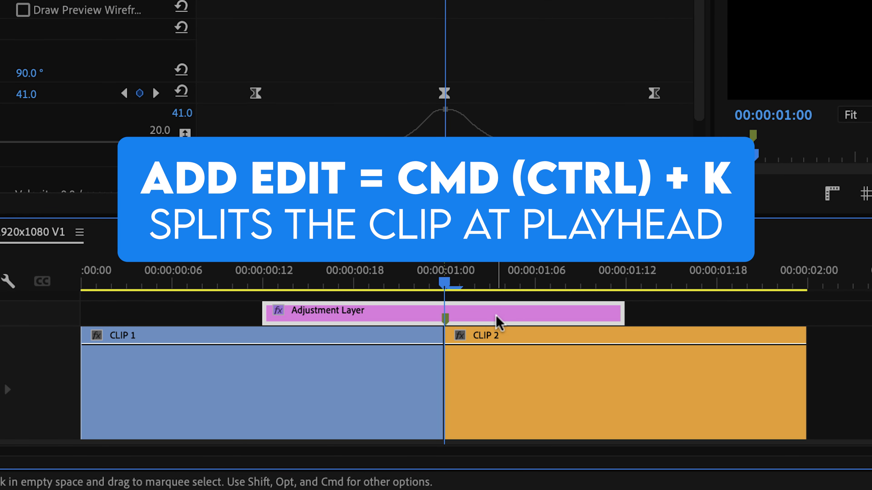
{"action": "key", "text": "super+k"}
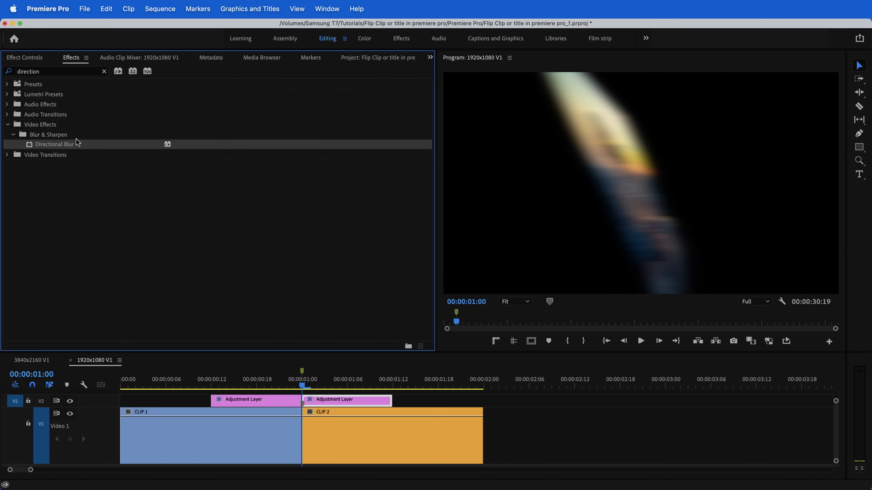
Apply Horizontal Flip to the second half of the adjustment layer and place the effect above Basic 3D
{"action": "left_click", "coordinate": [104, 71]}
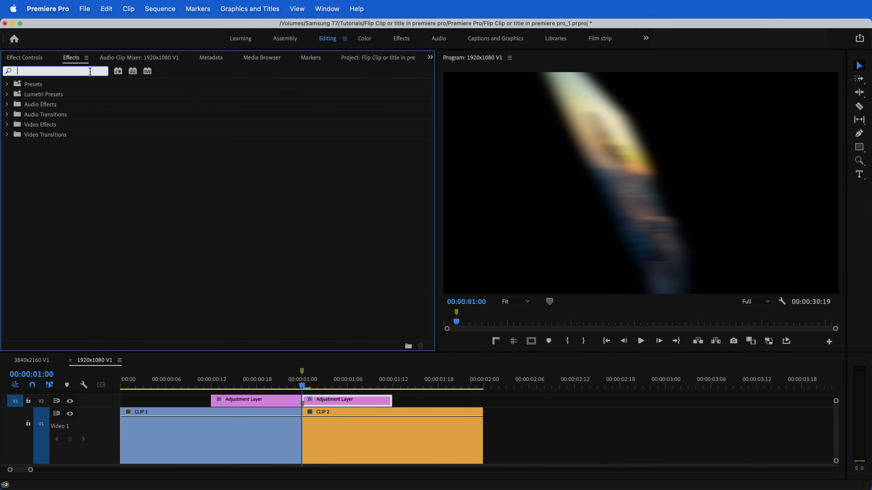
{"action": "type", "text": "flip"}
{"action": "left_click_drag", "start_coordinate": [62, 144], "coordinate": [183, 190]}
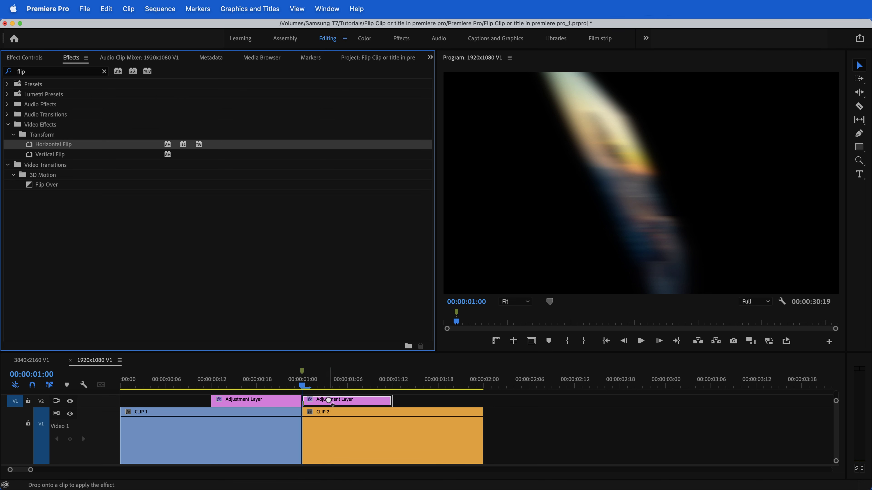
{"action": "left_click_drag", "start_coordinate": [332, 401], "coordinate": [332, 401]}
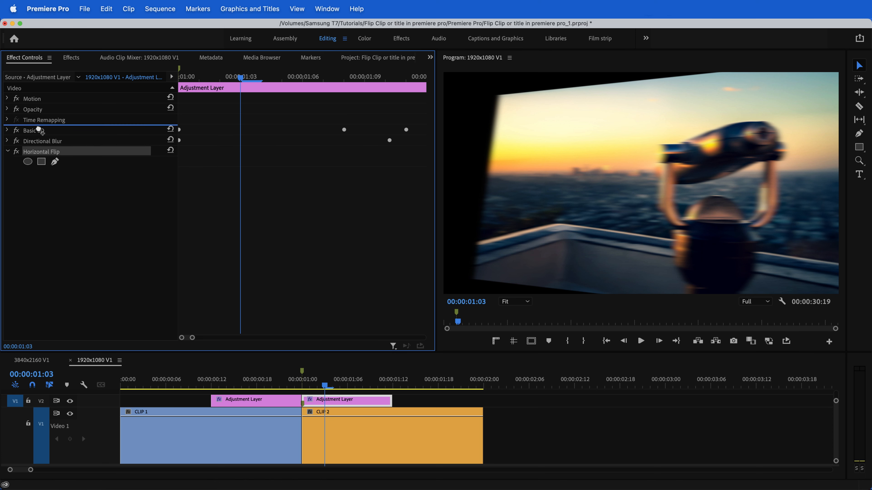
{"action": "left_click_drag", "start_coordinate": [38, 129], "coordinate": [38, 130]}
Play back the custom flip transition and the built-in Flip Over transition to compare them
{"action": "left_click", "coordinate": [182, 373]}
{"action": "key", "text": "space"}
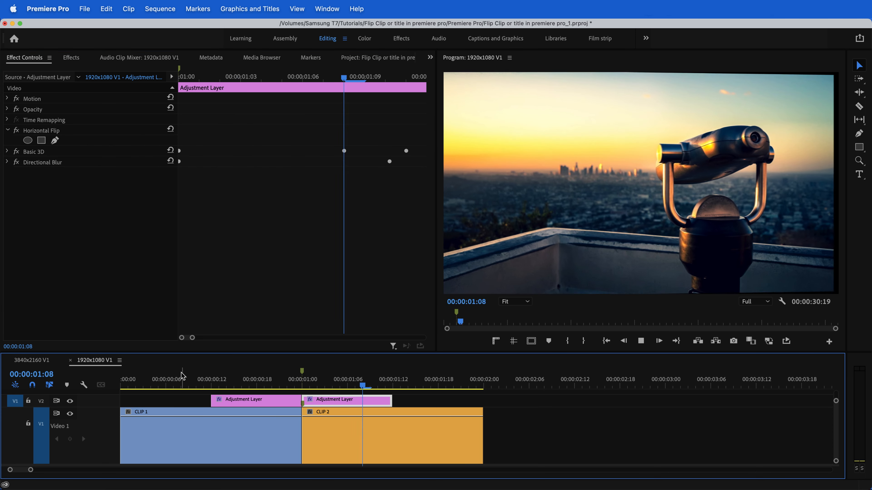
{"action": "key", "text": "space"}
{"action": "left_click", "coordinate": [214, 379]}
{"action": "key", "text": "space"}
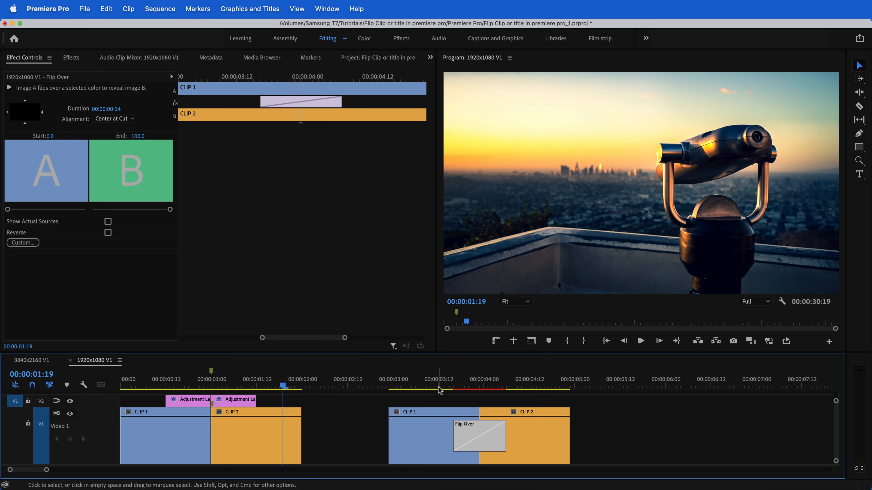
{"action": "left_click", "coordinate": [441, 386]}
{"action": "key", "text": "space"}
Duplicate the CLIP 1 and CLIP 2 pair that has Flip Over farther along the track, and delete the transition from the copy
{"action": "left_click", "coordinate": [599, 435]}
{"action": "scroll", "coordinate": [583, 431], "scroll_direction": "right", "scroll_amount": 2}
{"action": "left_click_drag", "start_coordinate": [520, 399], "coordinate": [408, 443]}
{"action": "left_click_drag", "start_coordinate": [407, 445], "coordinate": [634, 444]}
{"action": "left_click", "coordinate": [635, 445]}
{"action": "key", "text": "Delete"}
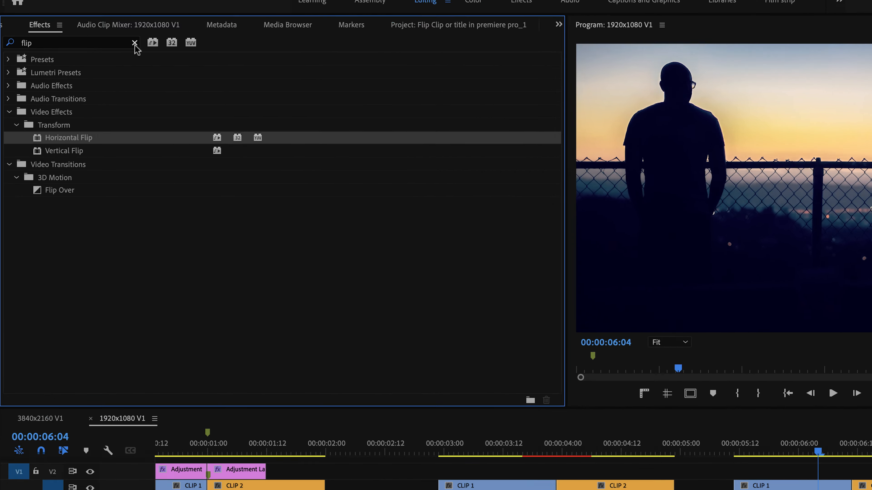
Clear the effects search and open the Flips folder in the installed transition pack presets
{"action": "left_click", "coordinate": [104, 71]}
{"action": "left_click", "coordinate": [9, 49]}
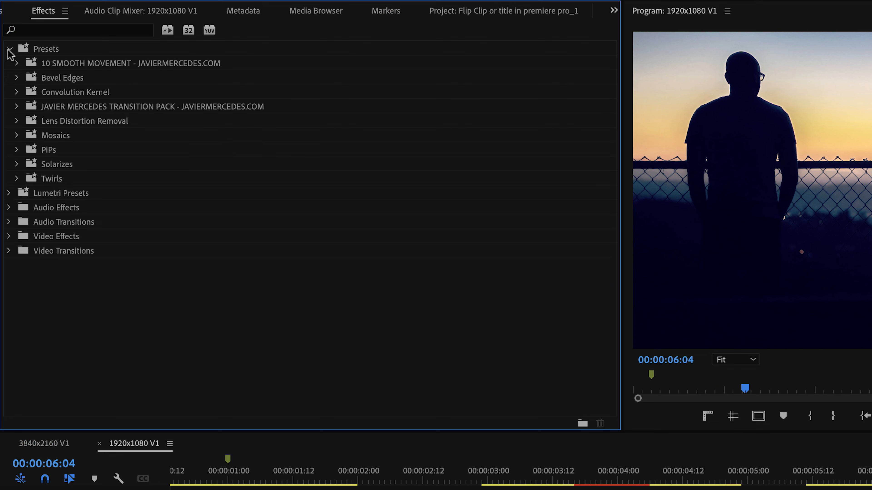
{"action": "left_click", "coordinate": [17, 106]}
{"action": "left_click", "coordinate": [25, 179]}
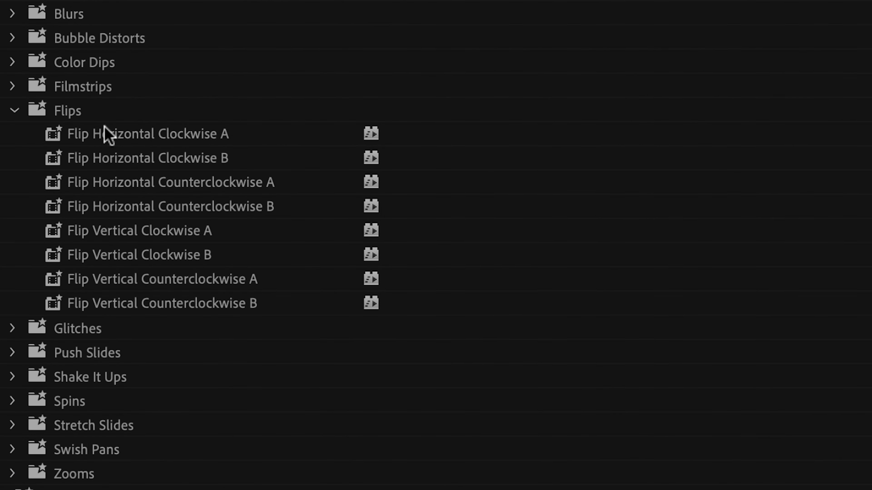
Apply the Flip Vertical Clockwise A preset to the last CLIP 1 and Flip Vertical Clockwise B to the last CLIP 2
{"action": "left_click", "coordinate": [139, 255]}
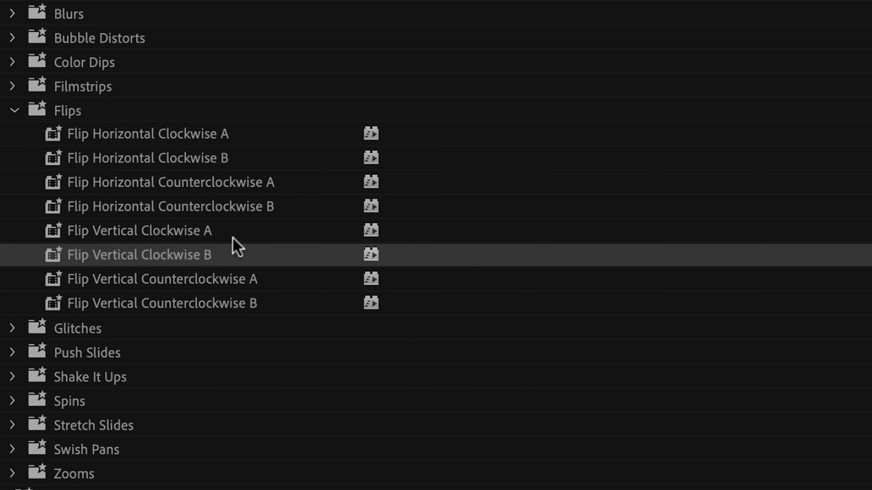
{"action": "left_click", "coordinate": [210, 231]}
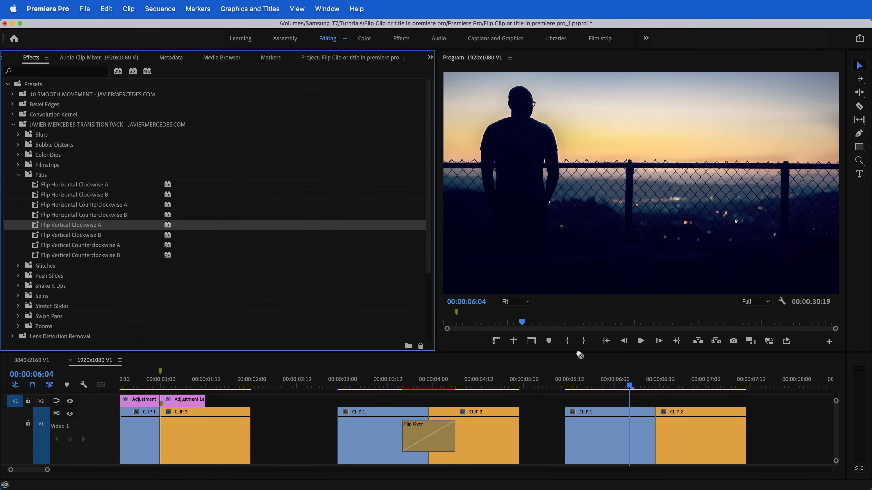
{"action": "left_click_drag", "start_coordinate": [606, 417], "coordinate": [606, 417]}
{"action": "left_click", "coordinate": [103, 235]}
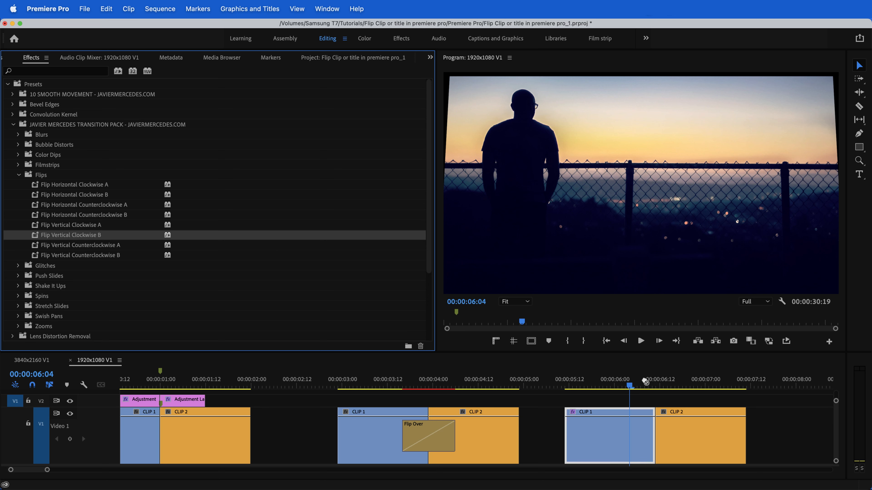
{"action": "left_click_drag", "start_coordinate": [699, 416], "coordinate": [699, 416]}
Play back the preset flip across the cut between the last two clips
{"action": "left_click", "coordinate": [595, 381]}
{"action": "key", "text": "space"}
{"action": "key", "text": "space"}
{"action": "left_click", "coordinate": [617, 387]}
{"action": "key", "text": "space"}
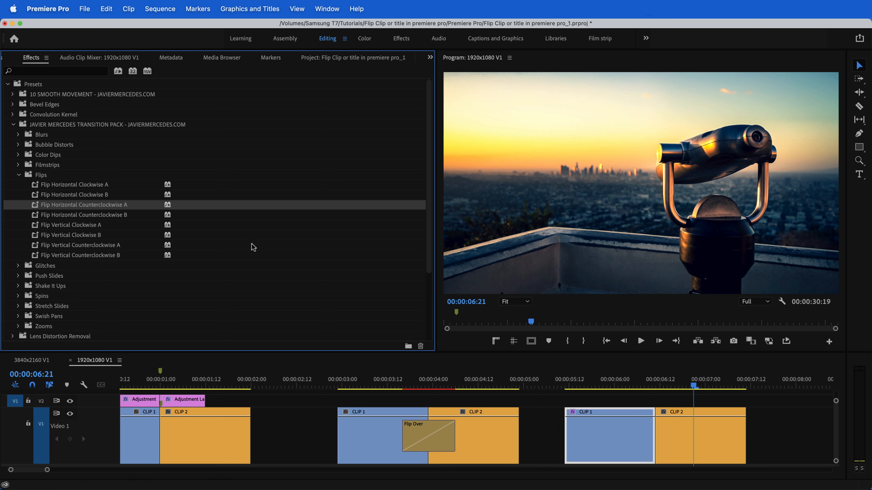
Apply the Flip Horizontal Counterclockwise B preset to the last CLIP 2 and preview the horizontal flip
{"action": "left_click", "coordinate": [82, 216]}
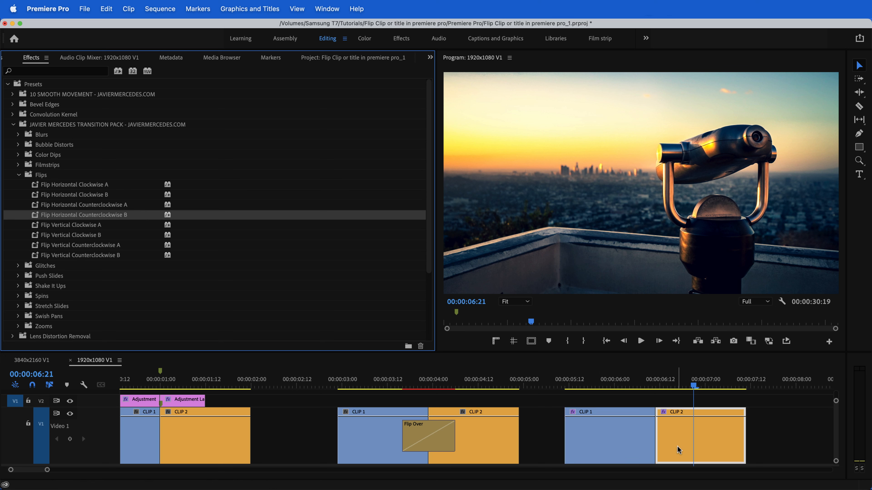
{"action": "left_click", "coordinate": [621, 385]}
{"action": "key", "text": "space"}
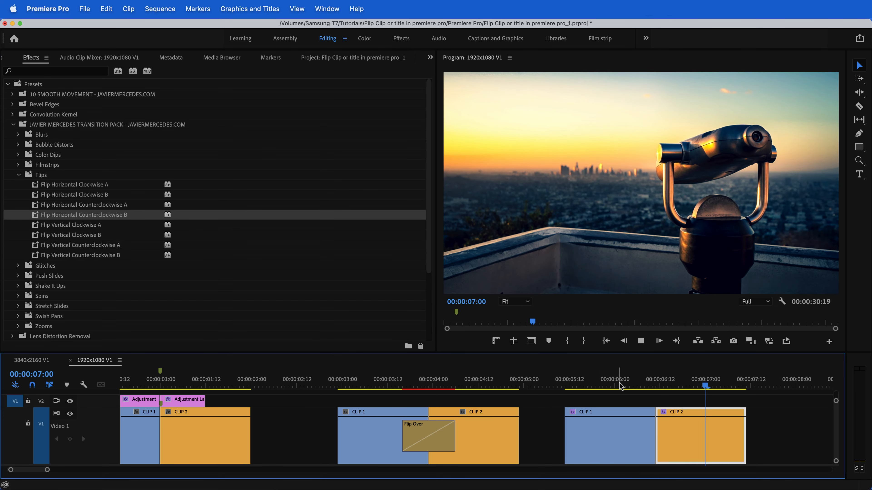
{"action": "left_click", "coordinate": [607, 385]}
{"action": "key", "text": "space"}
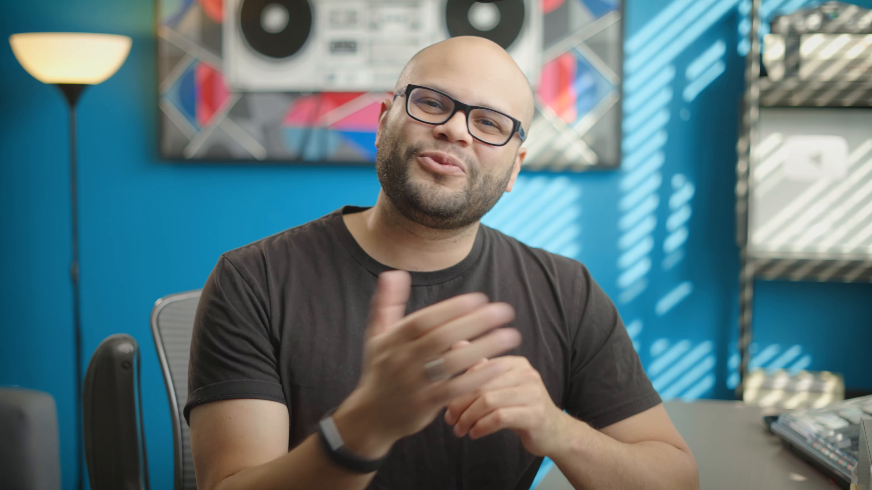